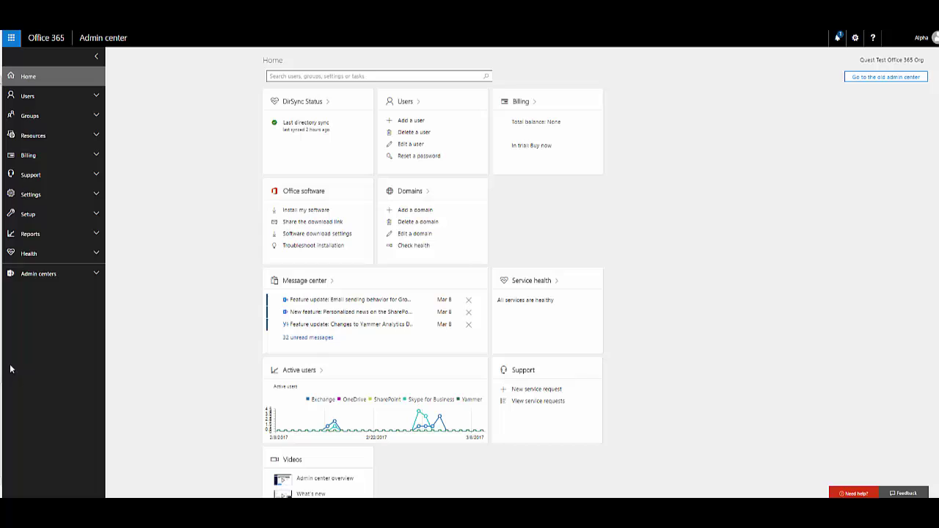
# Step: Search the admin center for 'On Demand' and open the On Demand Training user's details
pyautogui.click(292, 76)
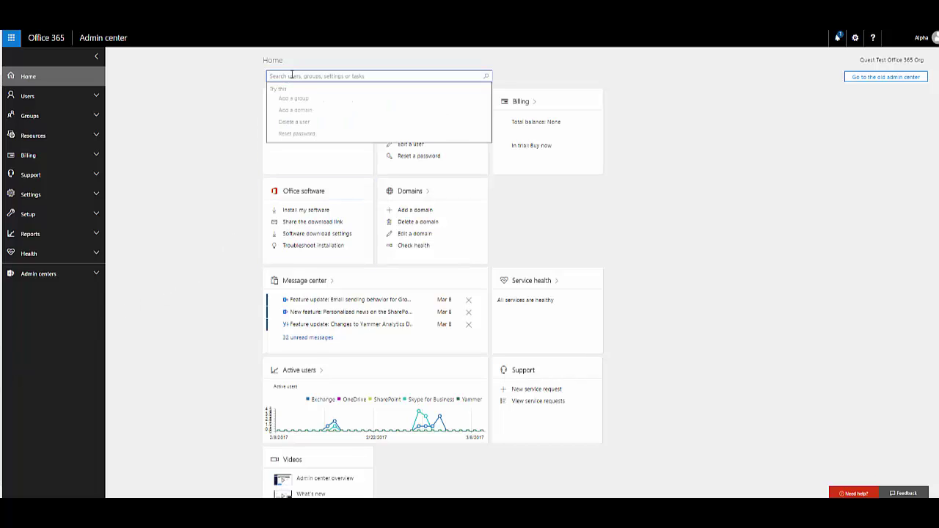
pyautogui.write('On Demand')
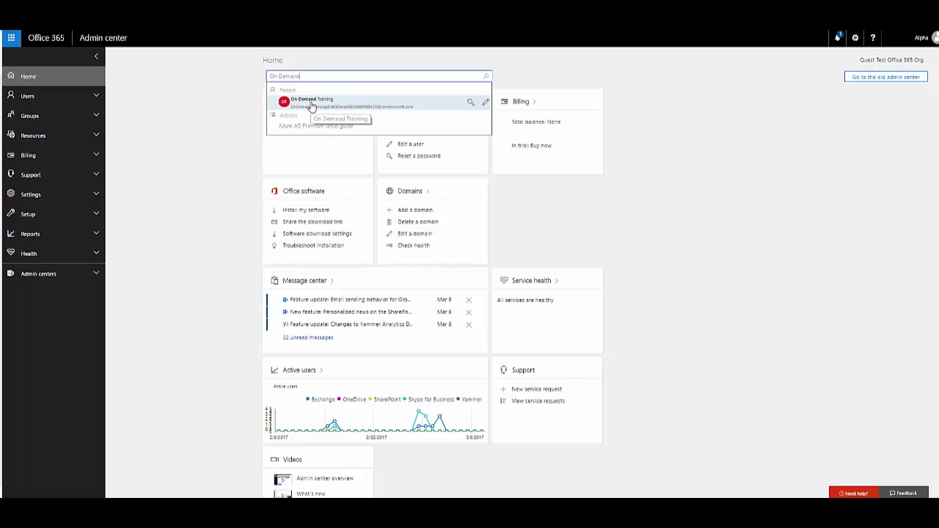
pyautogui.click(297, 98)
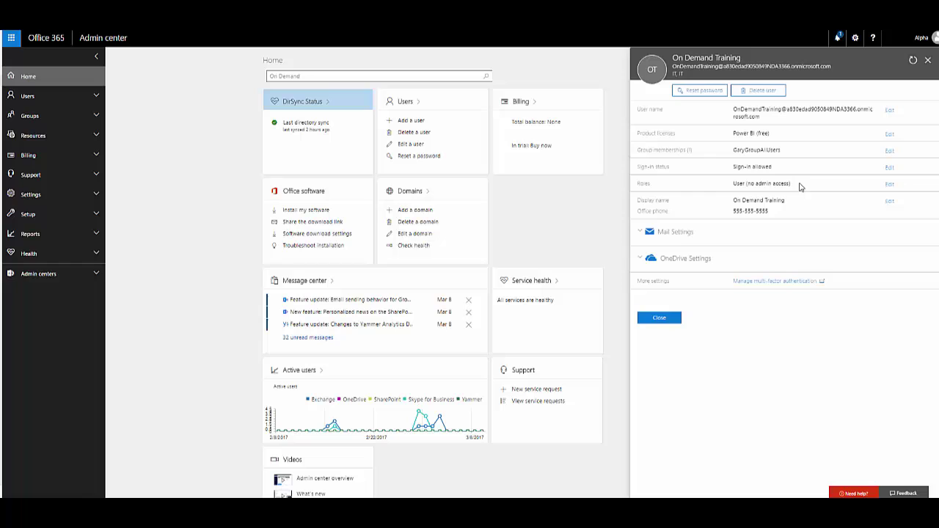
# Step: Review the user's contact information and close the form without saving
pyautogui.click(887, 204)
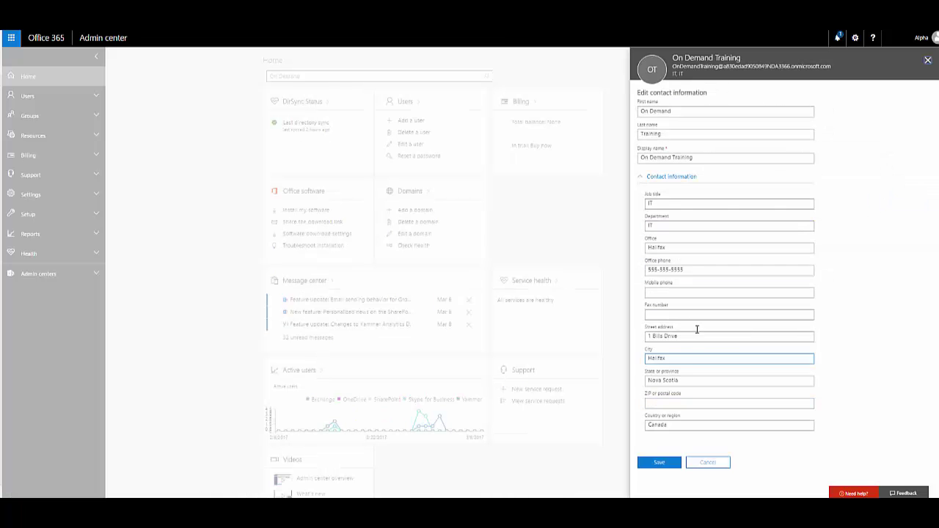
pyautogui.click(699, 157)
pyautogui.click(702, 111)
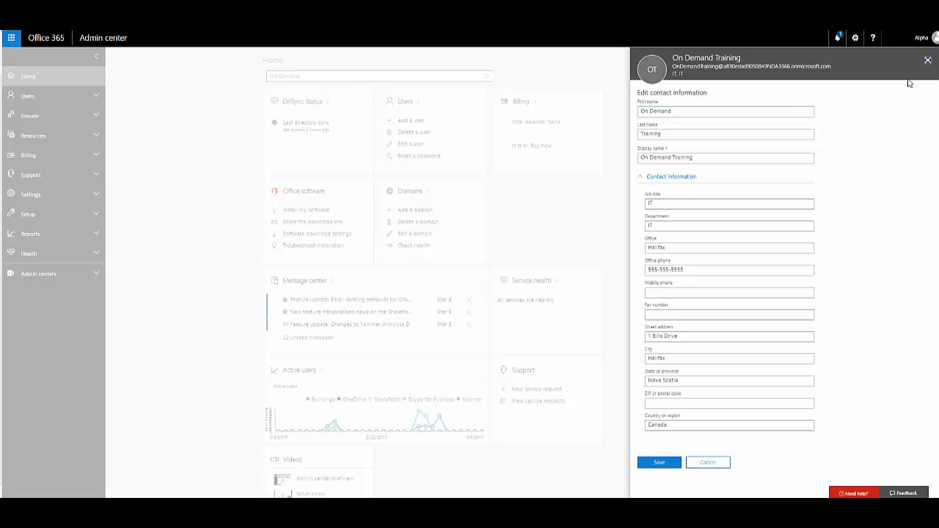
pyautogui.click(926, 61)
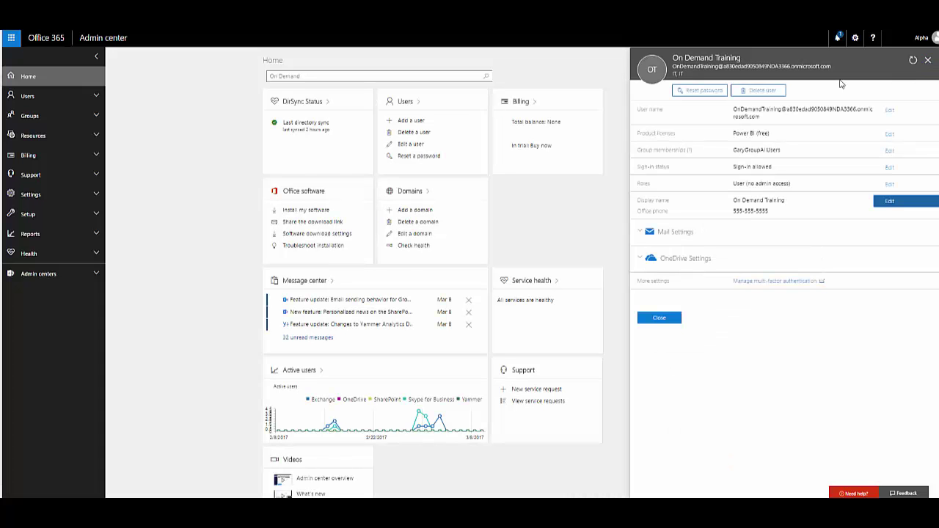
# Step: Delete the On Demand Training user and confirm the deletion
pyautogui.click(764, 91)
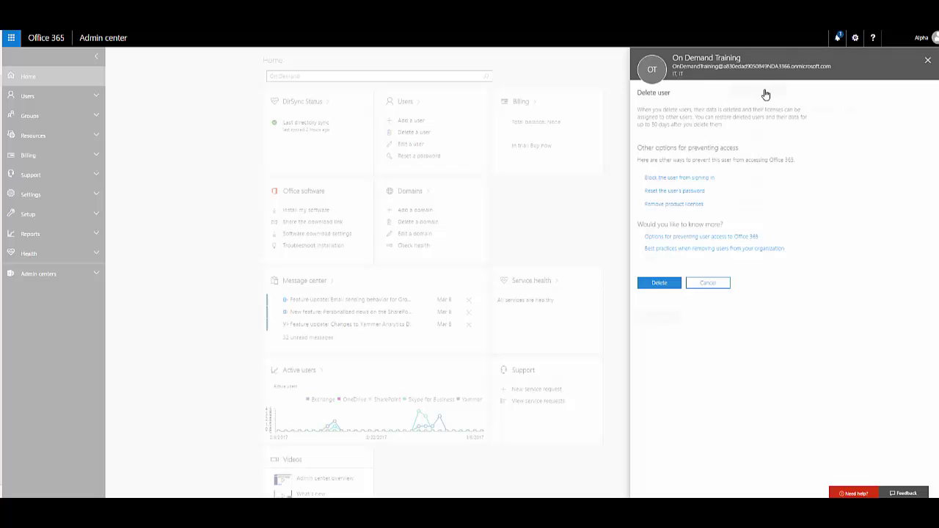
pyautogui.click(670, 286)
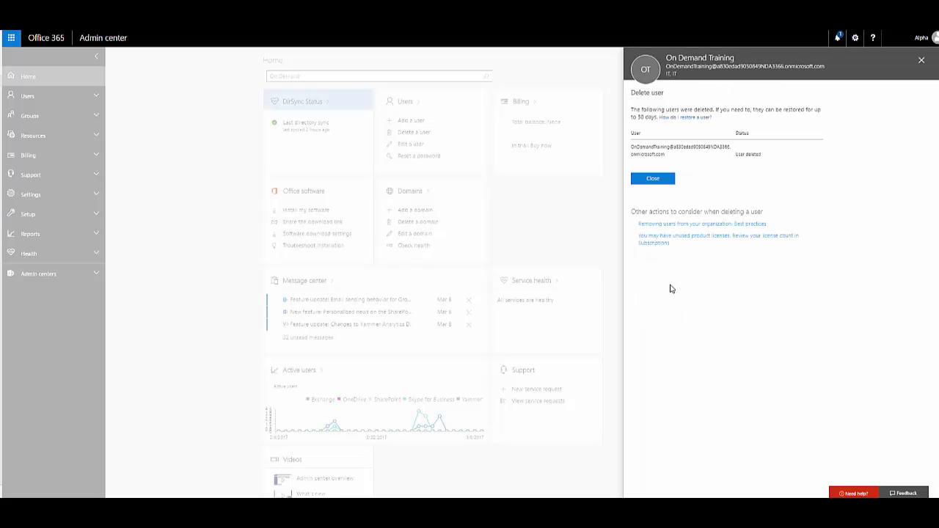
pyautogui.click(668, 181)
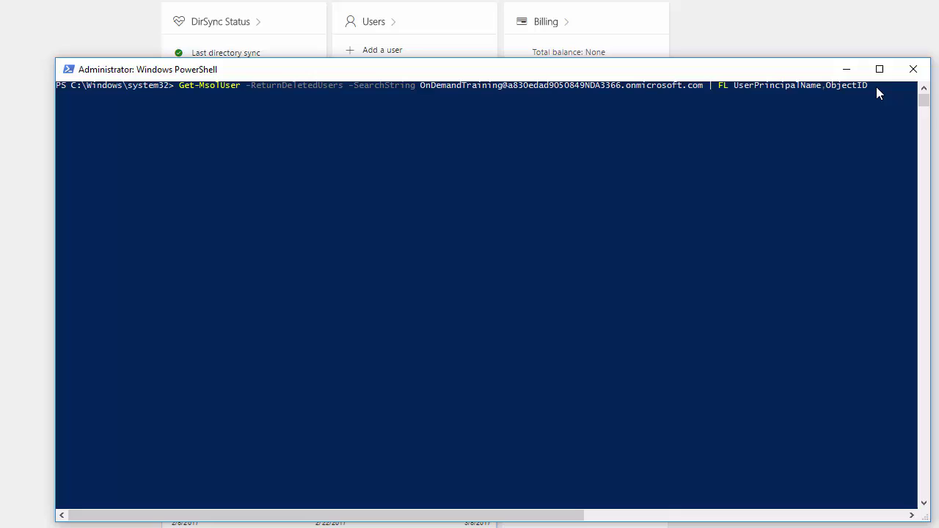
# Step: Look up the deleted user's ObjectId with Get-MsolUser -ReturnDeletedUsers
pyautogui.click(877, 87)
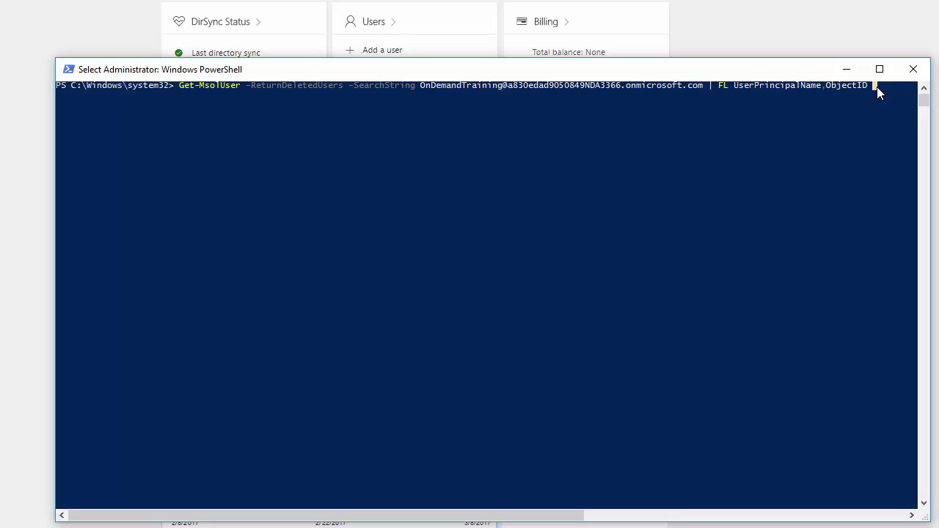
pyautogui.rightClick(878, 88)
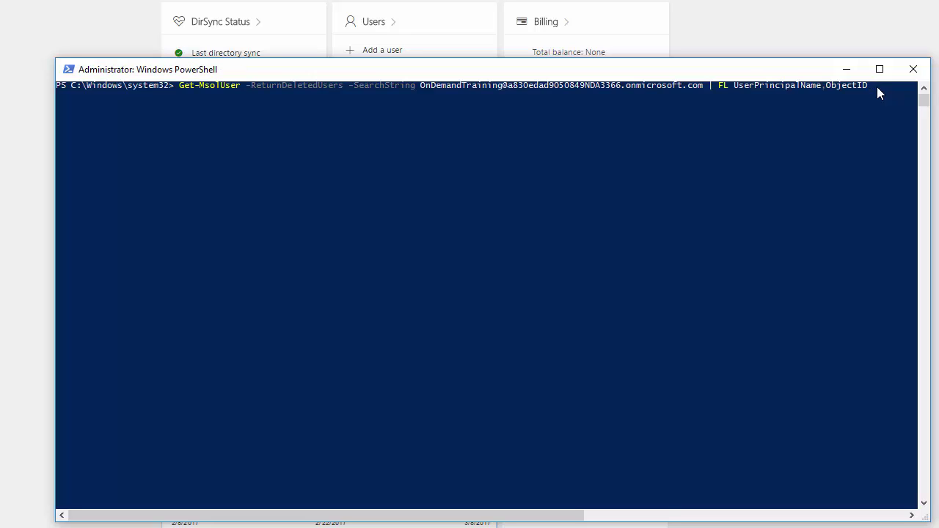
pyautogui.press('Return')
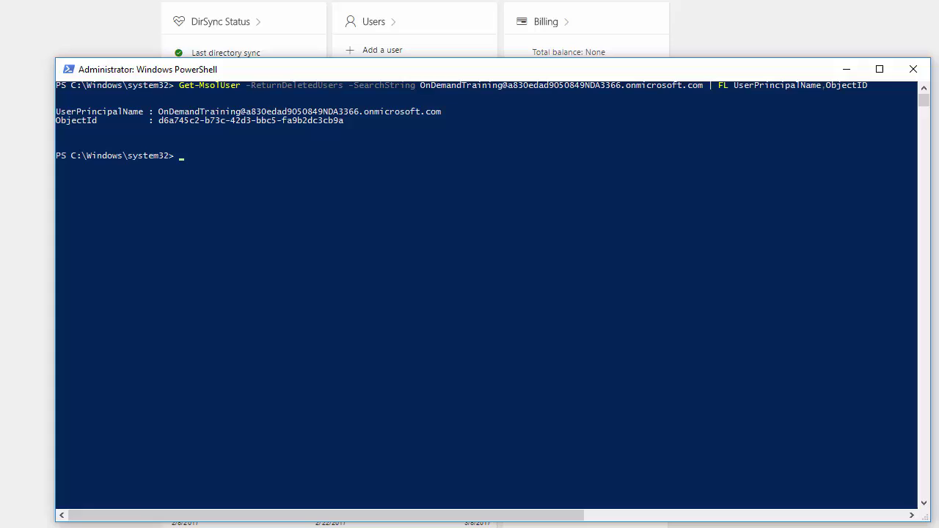
# Step: Purge the user permanently with Remove-MsolUser -ObjectID <id> -RemoveFromRecycleBin -Force
pyautogui.click(192, 158)
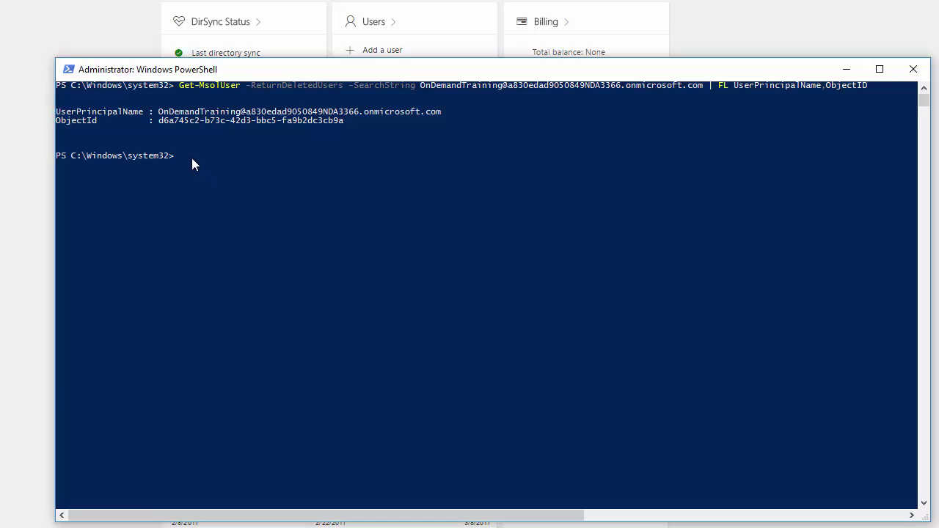
pyautogui.rightClick(191, 157)
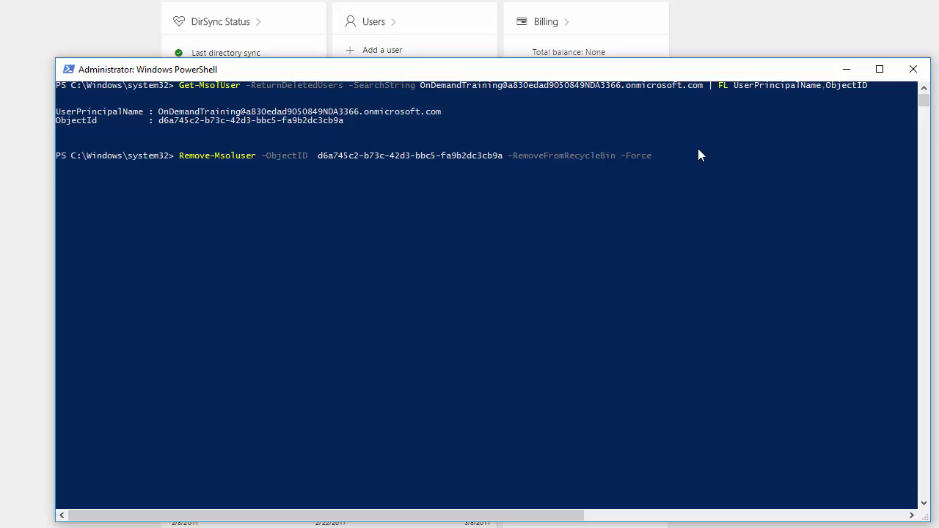
pyautogui.press('Return')
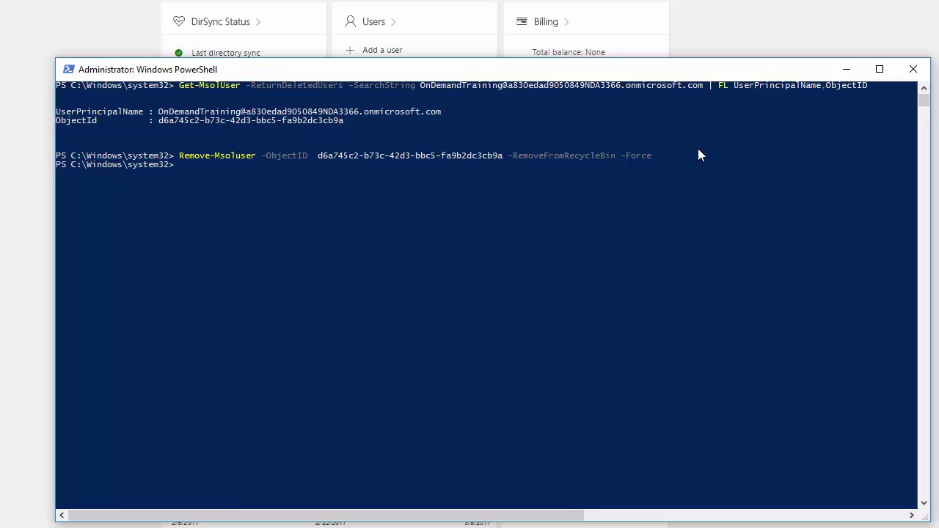
pyautogui.press('Up')
pyautogui.press('Up')
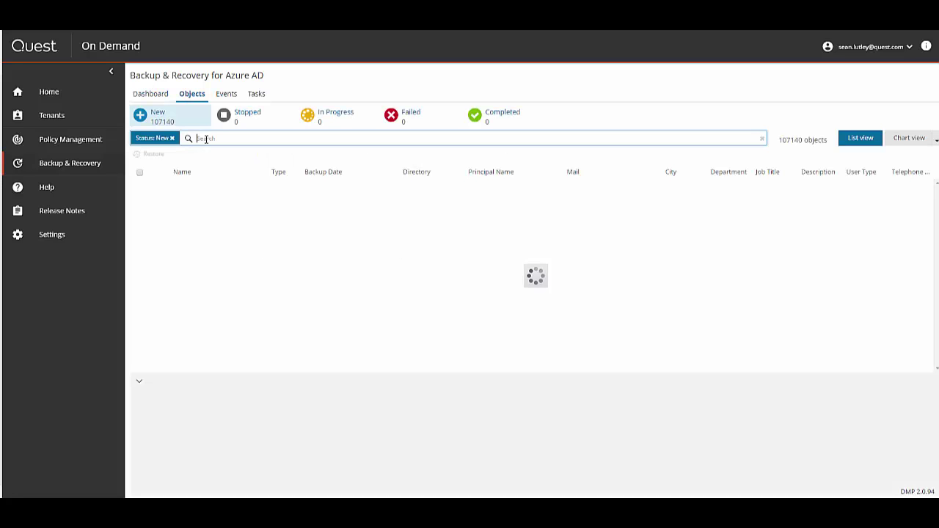
# Step: Filter backup objects for 'On Demand', select On Demand Training, and open Restore
pyautogui.write('emand')
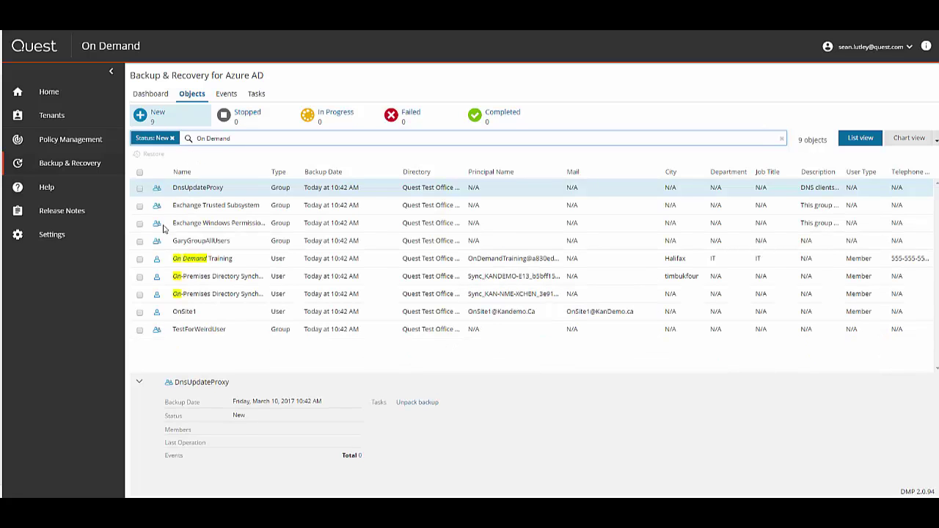
pyautogui.click(140, 261)
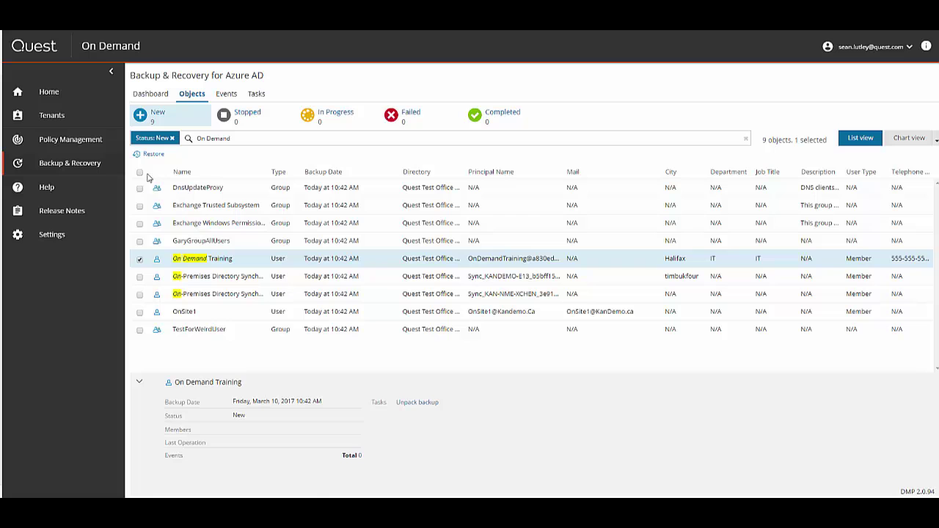
pyautogui.click(144, 152)
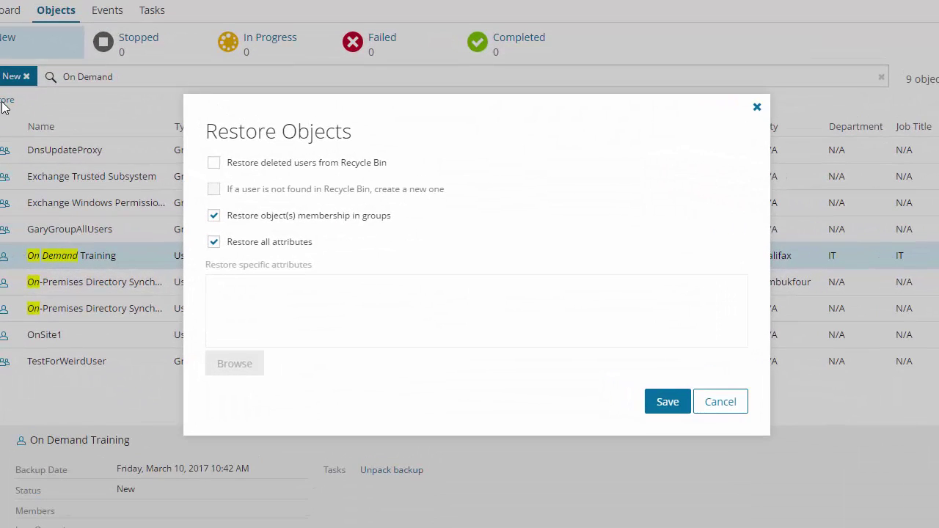
# Step: Restore from Recycle Bin or recreate, with all attributes but no group memberships, and save
pyautogui.click(215, 164)
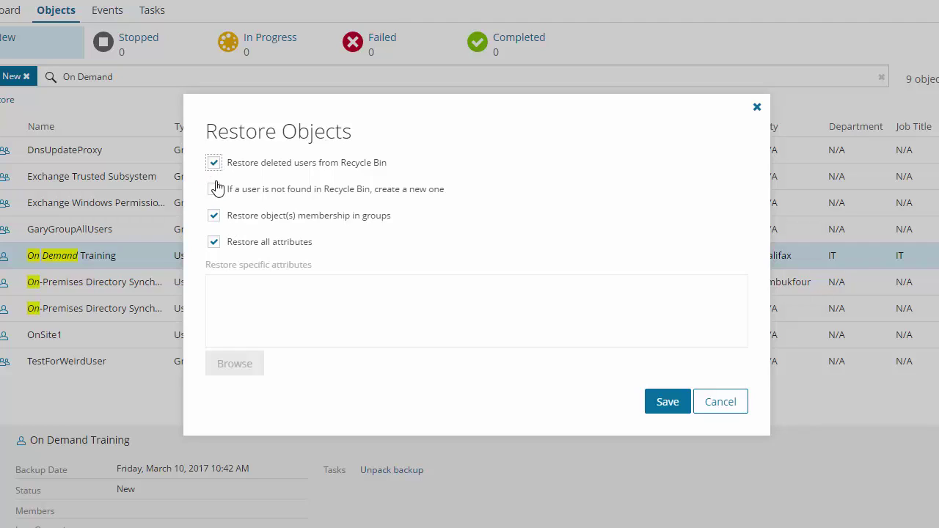
pyautogui.click(215, 191)
pyautogui.click(212, 216)
pyautogui.click(304, 225)
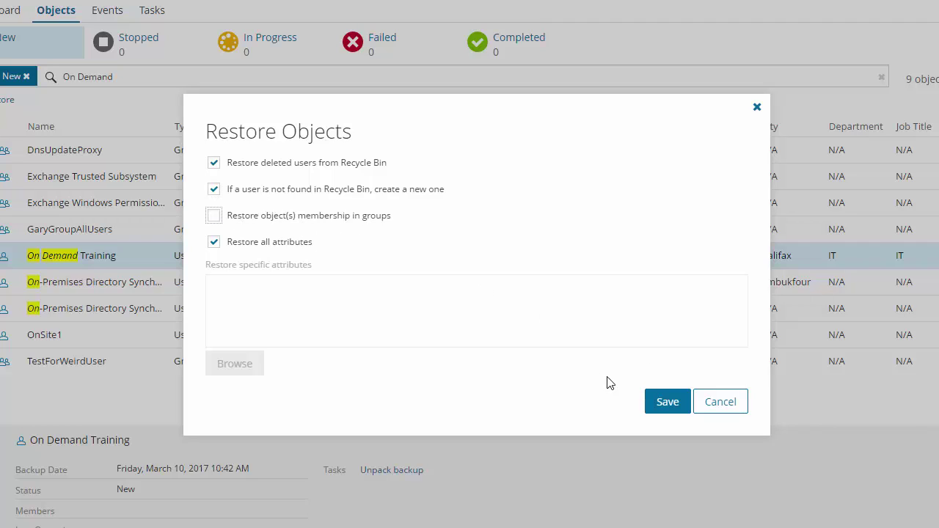
pyautogui.click(669, 403)
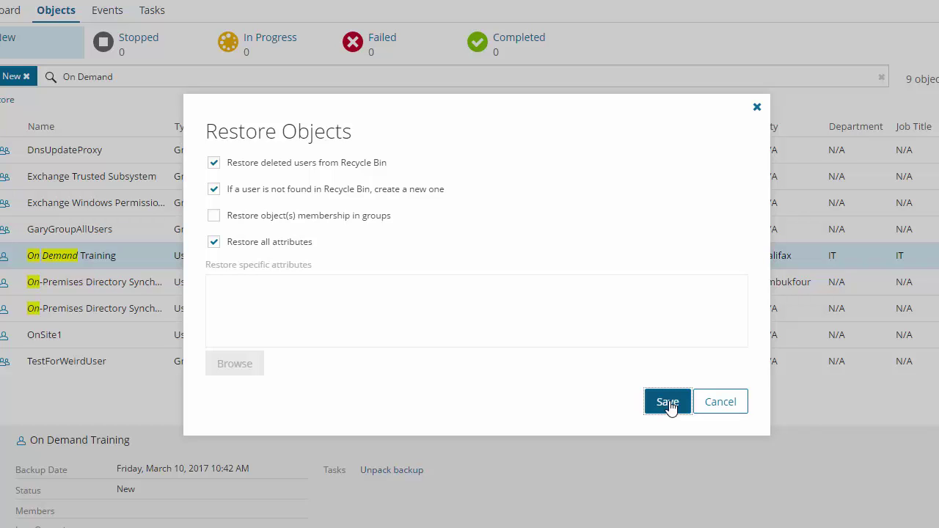
pyautogui.click(668, 402)
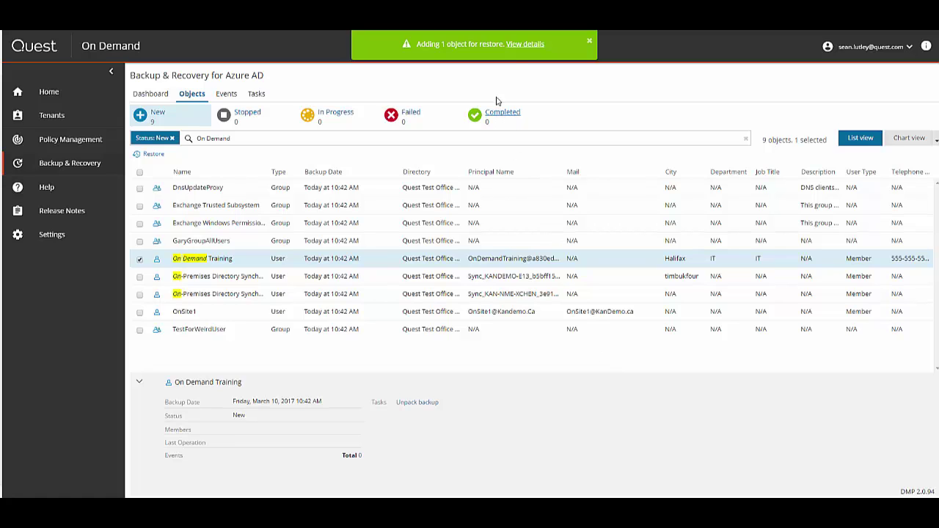
# Step: Check the Tasks list for the completed Restore objects task with 1 object restored
pyautogui.click(257, 94)
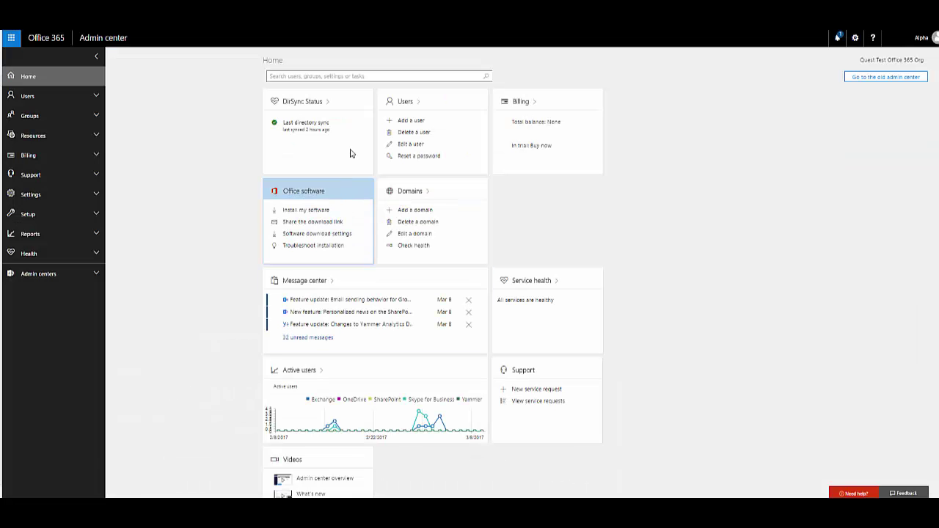
# Step: Search 'On Demand' again and open the restored On Demand Training user's details
pyautogui.click(292, 77)
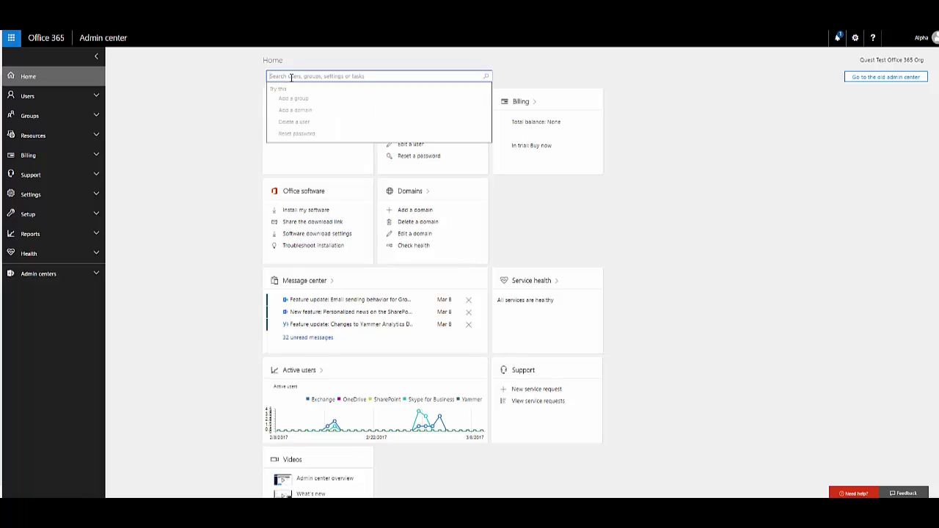
pyautogui.write('On Demand')
pyautogui.click(310, 102)
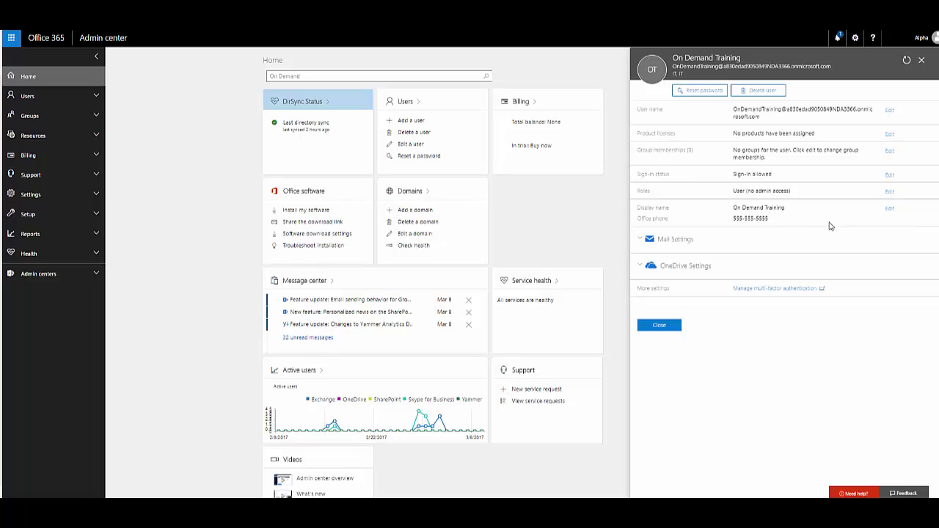
pyautogui.click(890, 211)
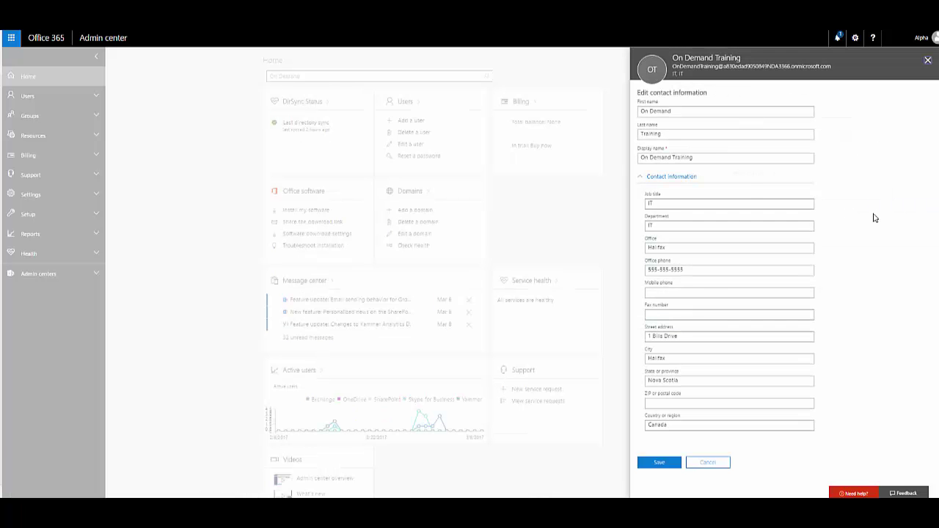